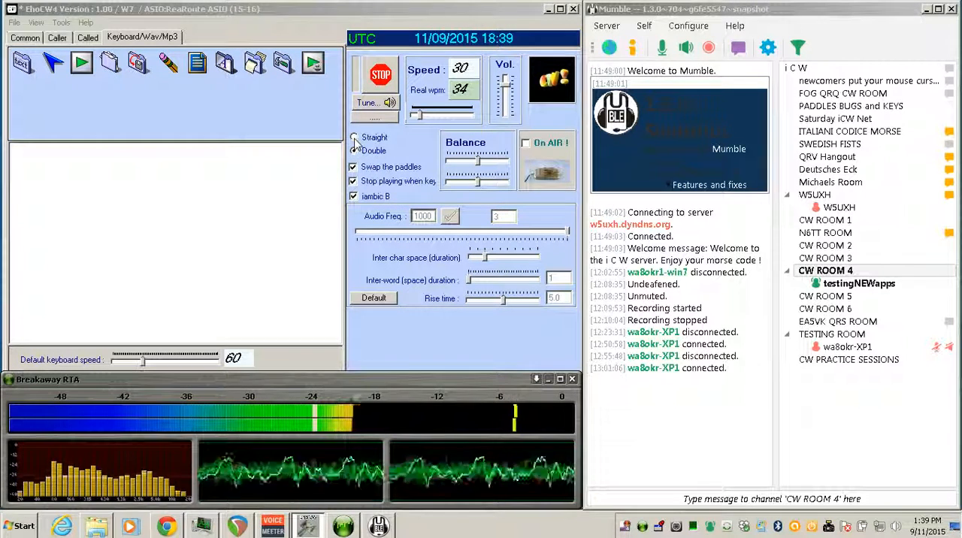
- Try the Straight key mode, return to Double, and enter "testtest" as the keyboard text
click(361, 141)
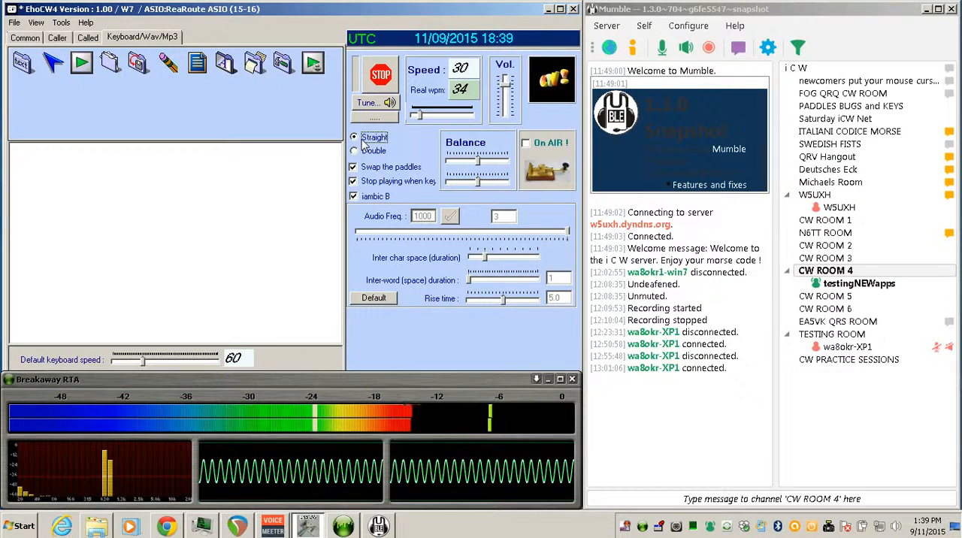
click(366, 152)
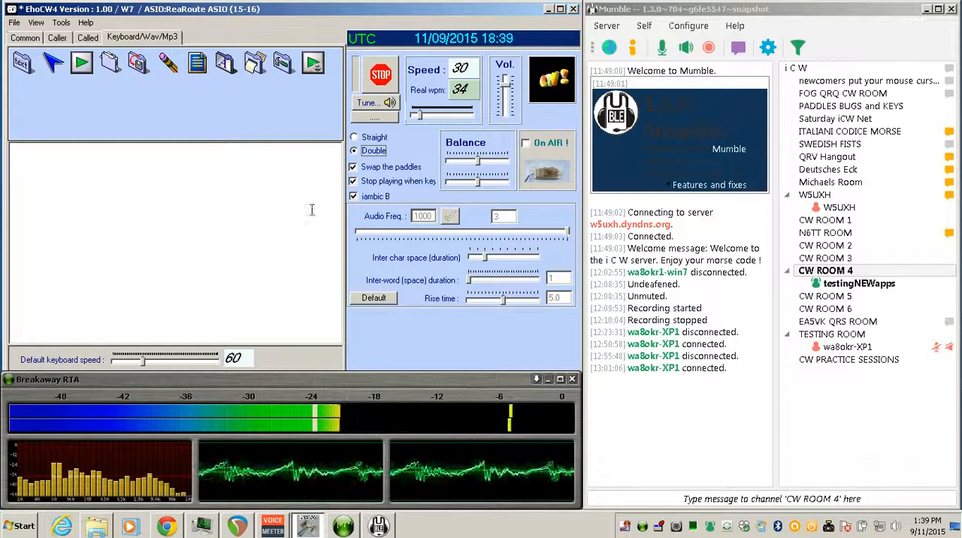
click(264, 215)
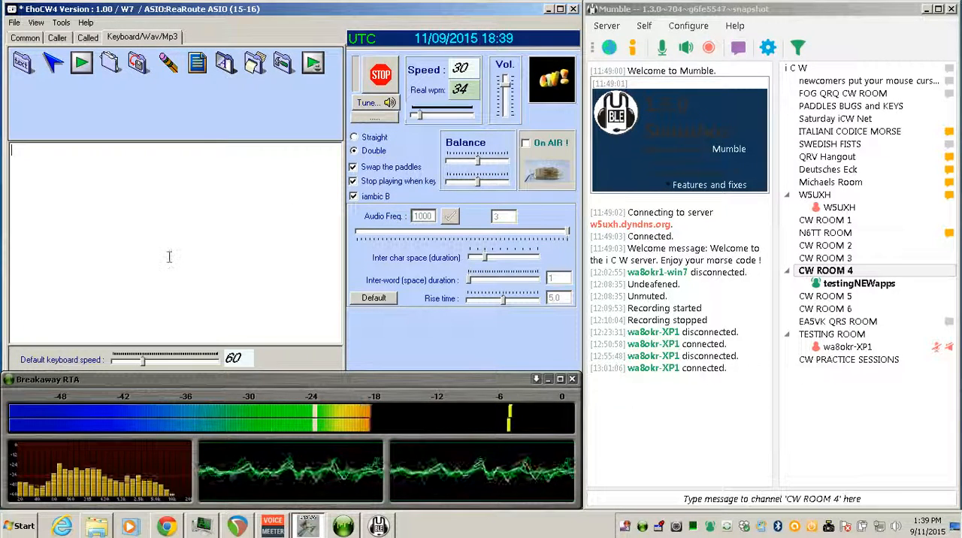
text(testtest)
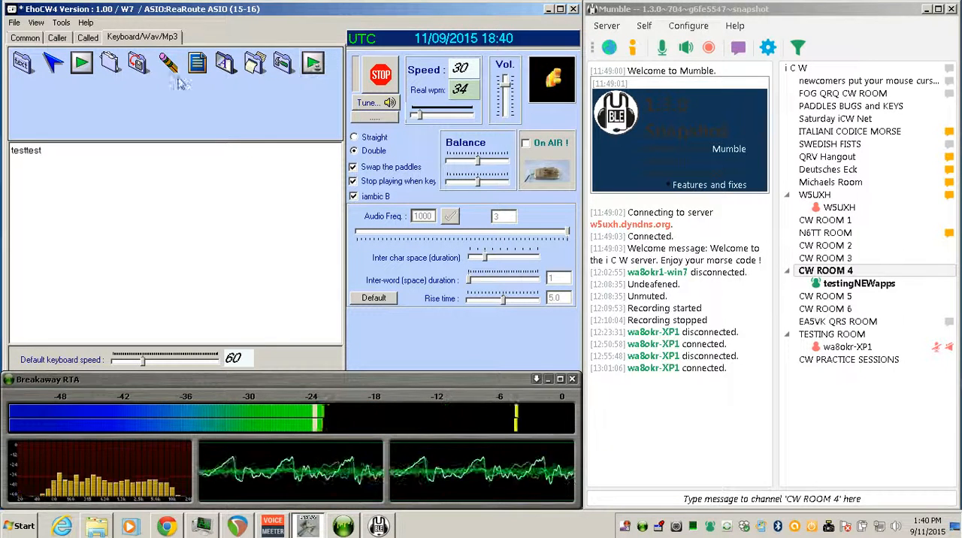
- Open the EhoCW4 parameters showing the keyer and sound card configuration
click(61, 23)
click(62, 36)
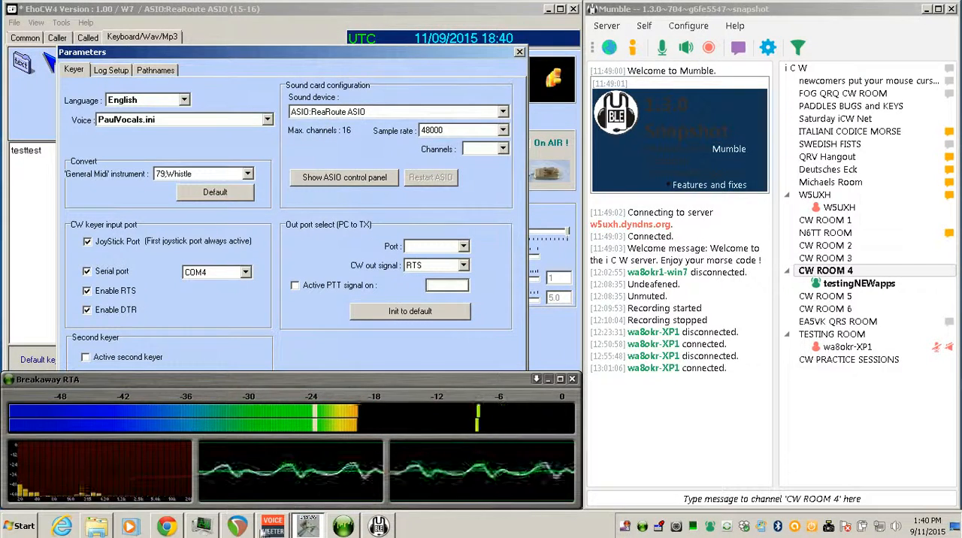
- Switch to REAPER, minimize the Breakaway RTA window covering its mixer, and inspect the VoiceMeeter Banana routing
click(237, 527)
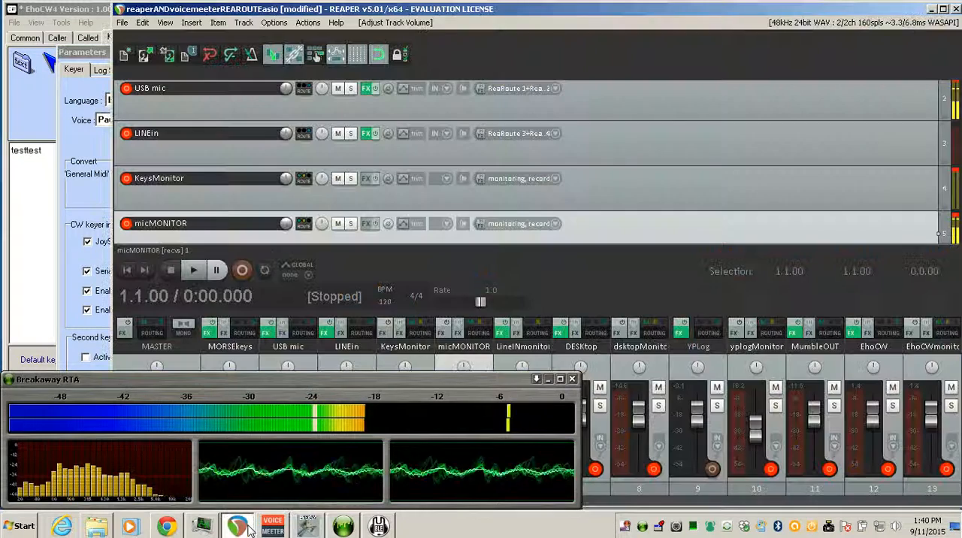
click(548, 378)
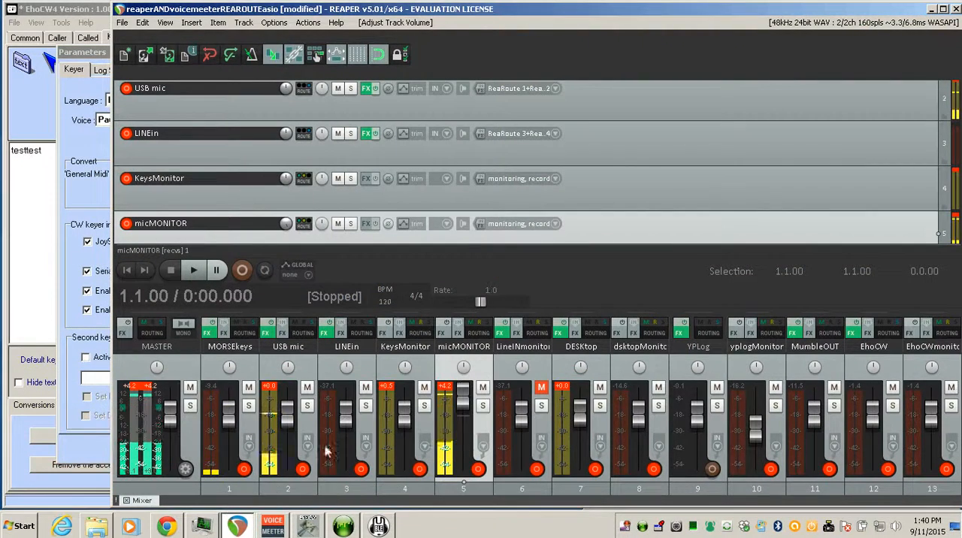
click(272, 526)
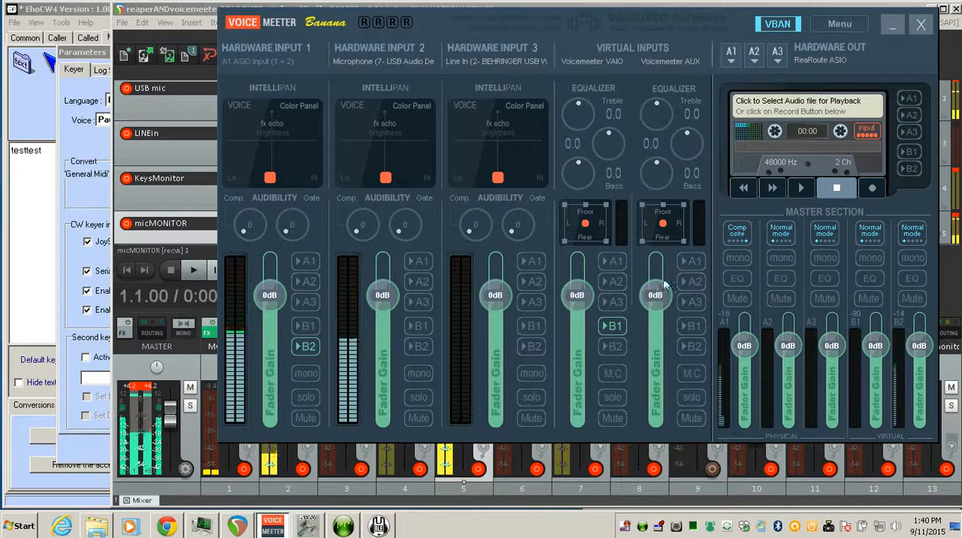
click(890, 25)
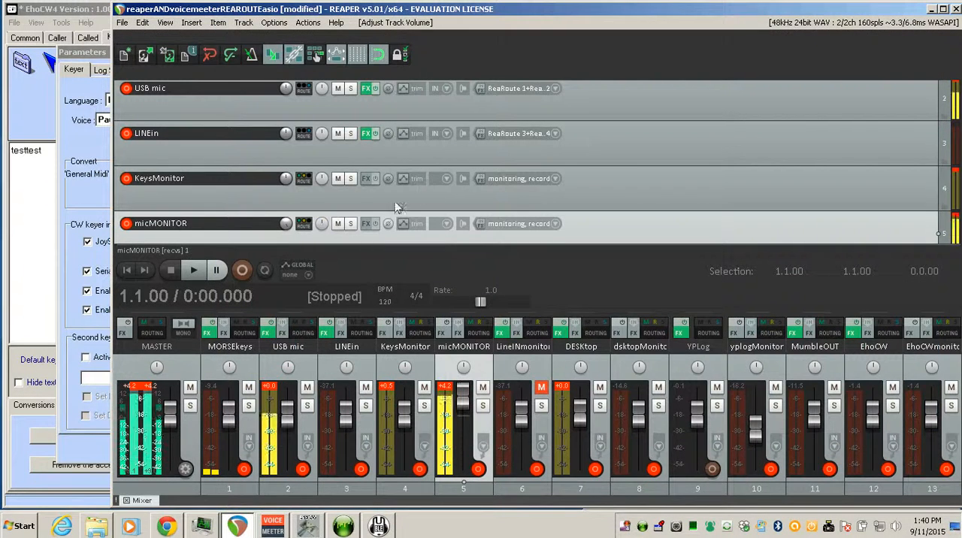
- Find the EhoCW track in REAPER and examine its record input and monitoring options
scroll(241, 222, down, 6)
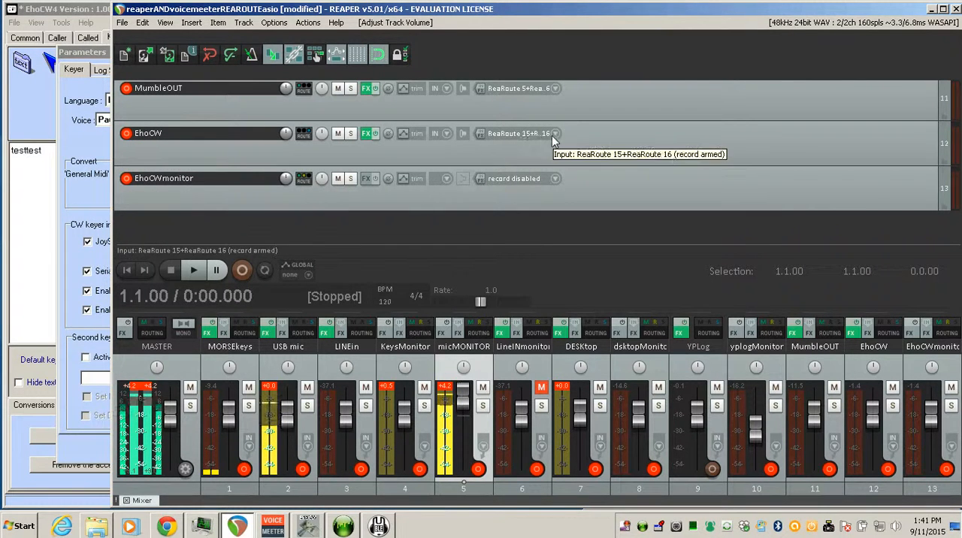
right_click(127, 136)
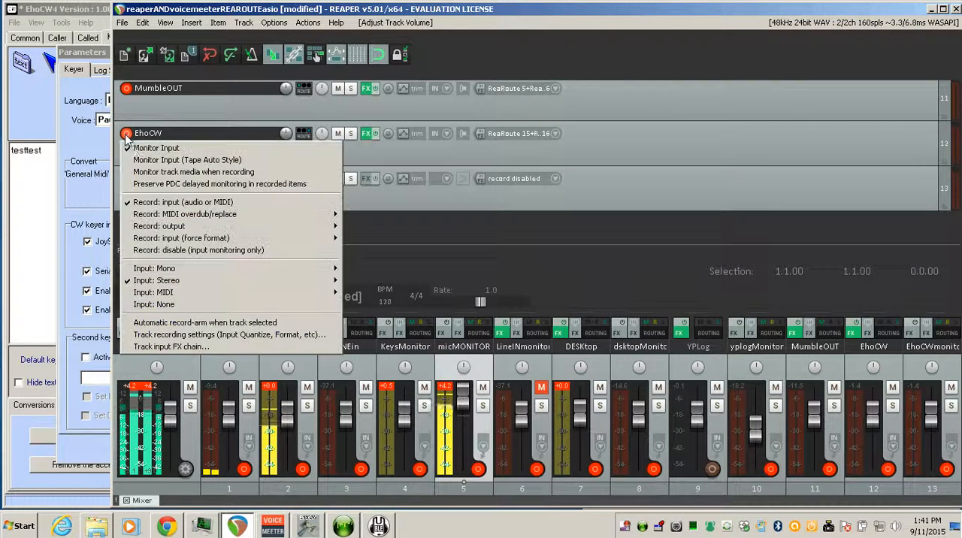
click(376, 154)
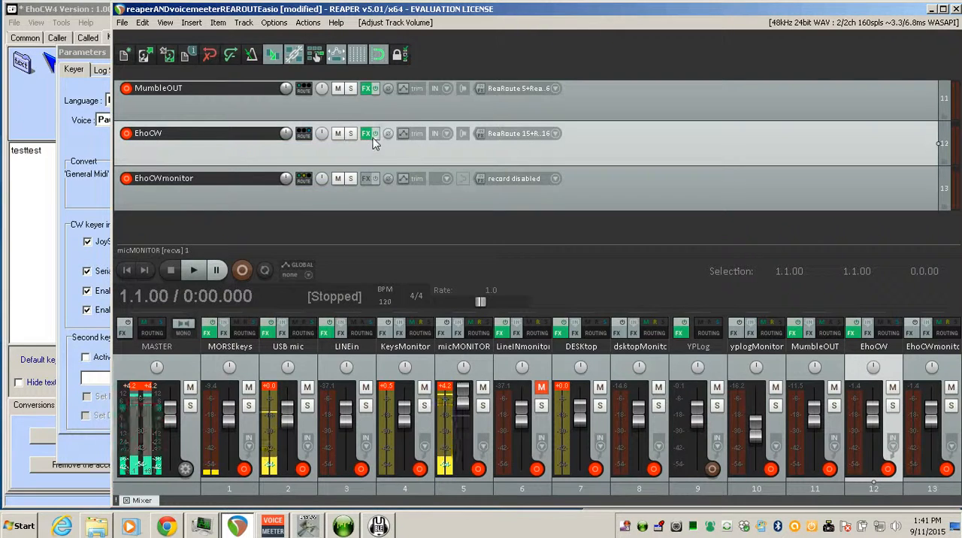
- Set the ReaGate threshold on the EhoCW track to -17.7 dB
click(366, 135)
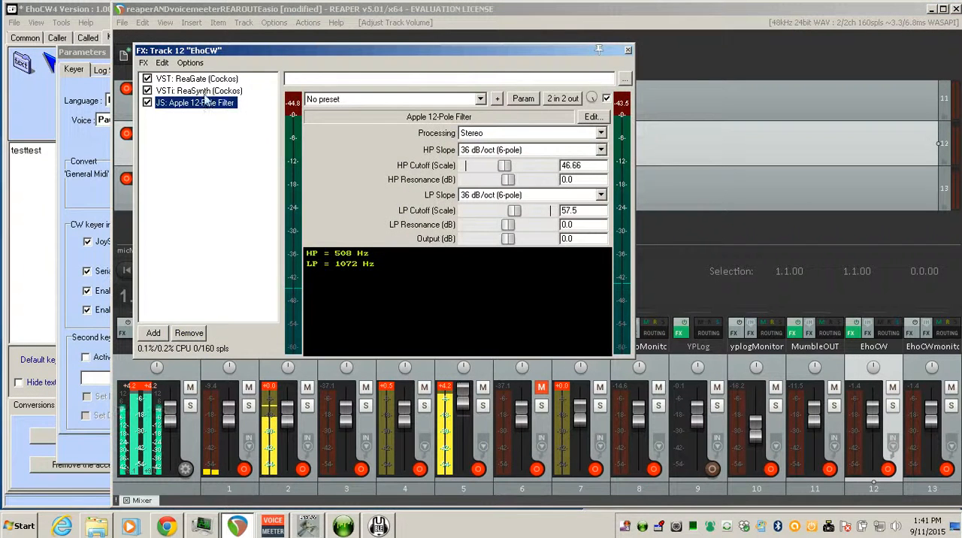
click(188, 79)
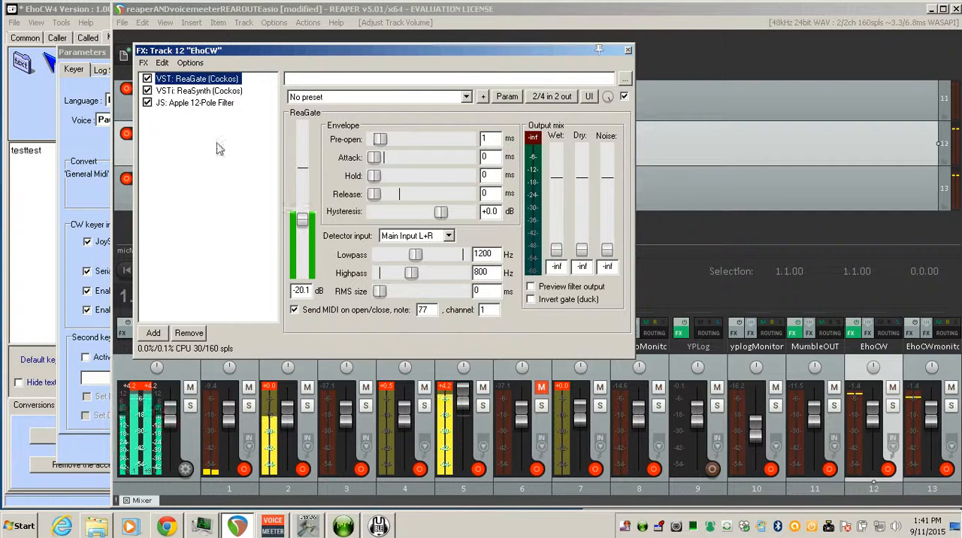
mouse_move(301, 227)
mouse_down()
mouse_move(306, 183)
mouse_move(301, 262)
mouse_move(303, 218)
mouse_up()
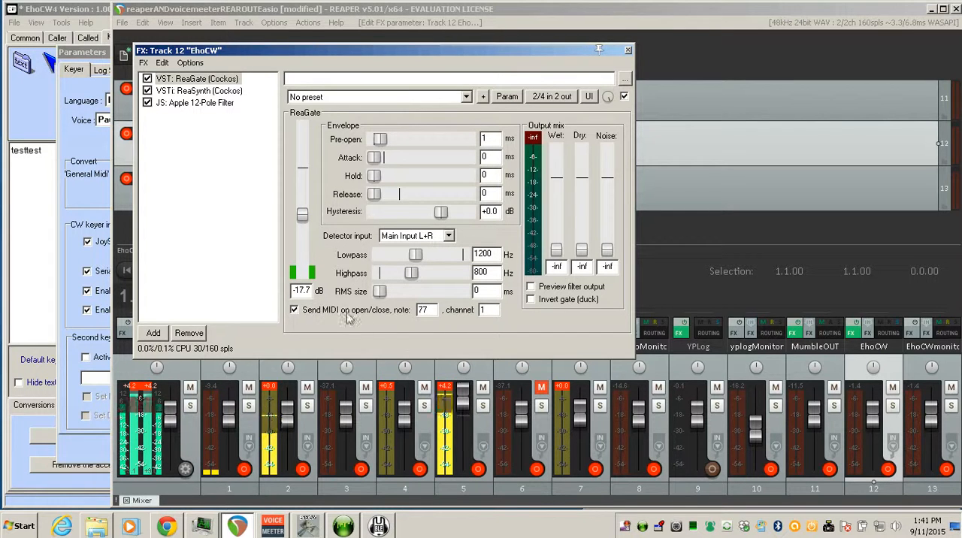
- Review the ReaSynth and Apple 12-Pole Filter settings on the EhoCW track, and close its FX chain
click(210, 91)
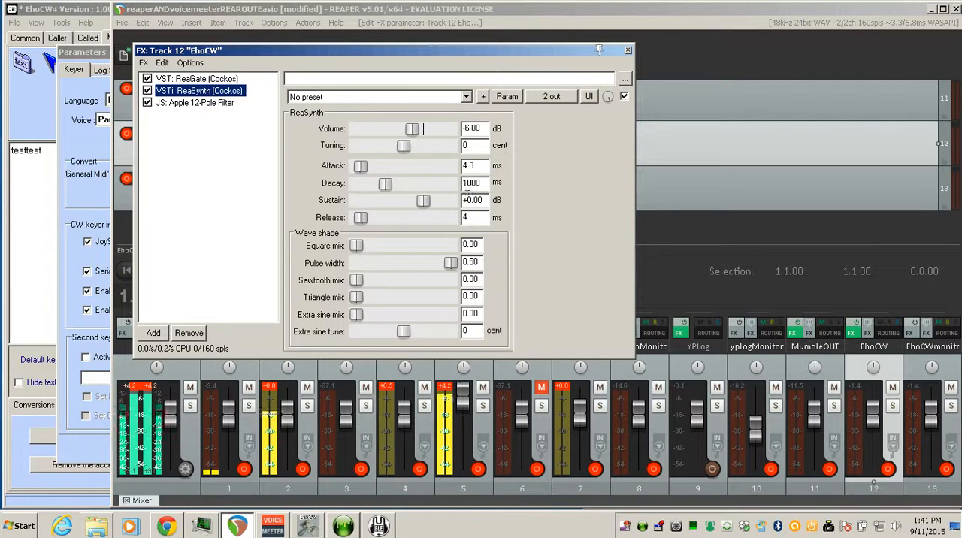
click(211, 103)
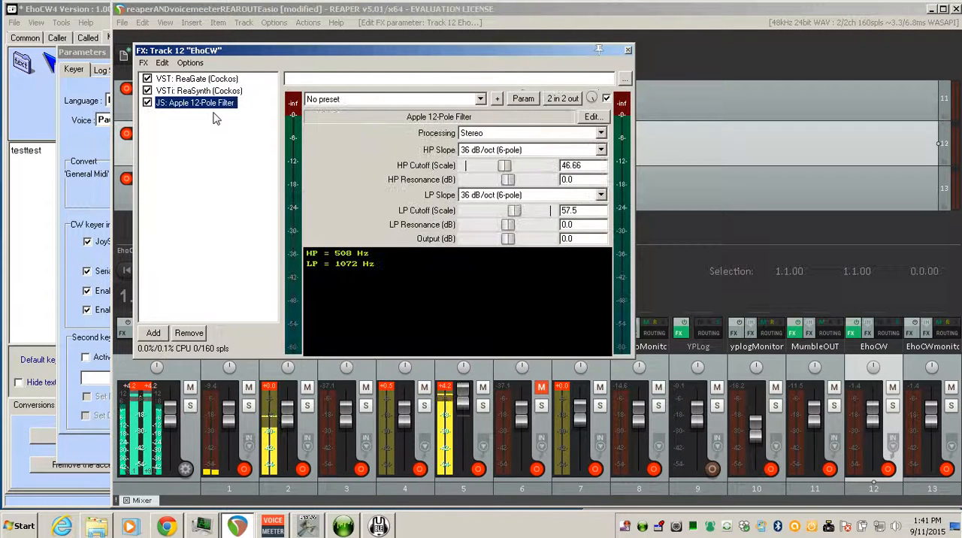
click(627, 52)
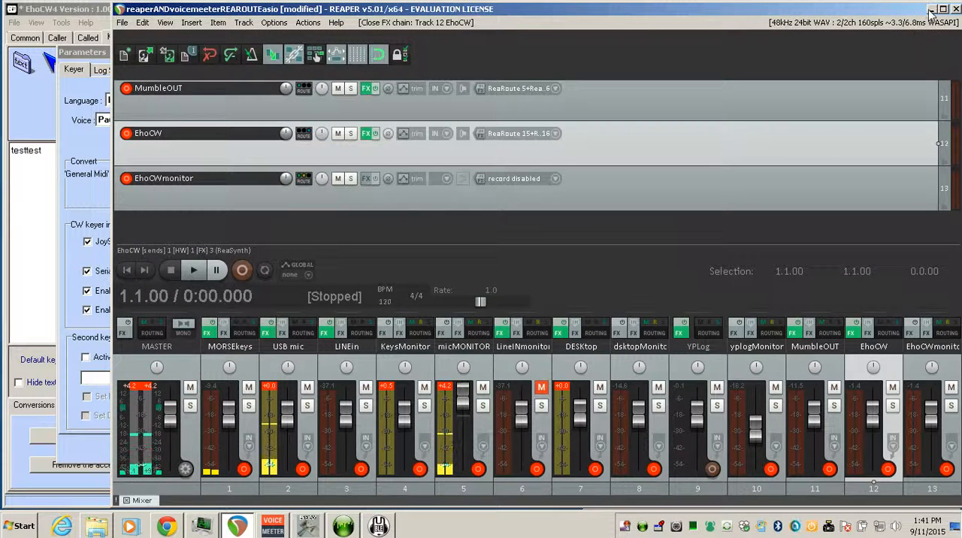
- Return to the EhoCW4 parameters, select channels 15-16 for the ReaRoute ASIO sound device, and close them
click(931, 9)
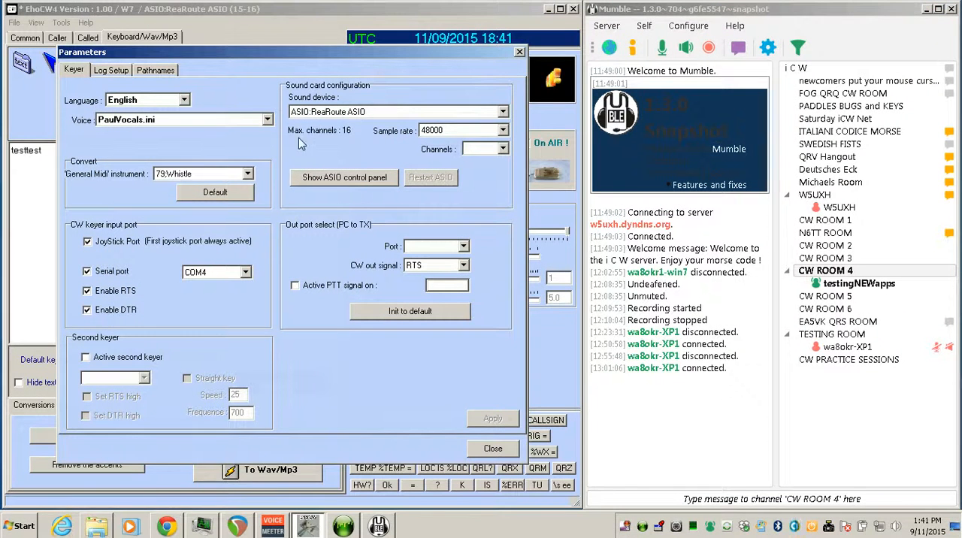
click(502, 149)
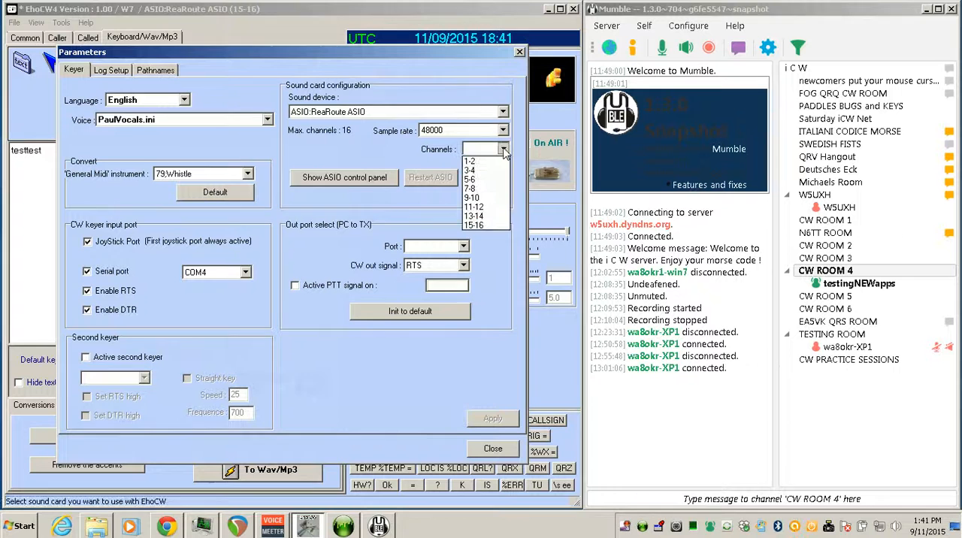
click(497, 226)
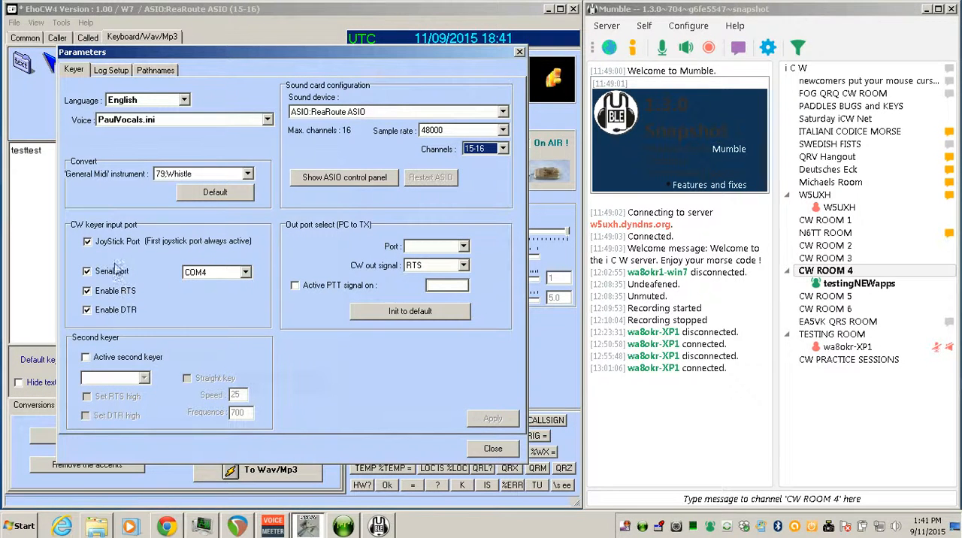
click(518, 54)
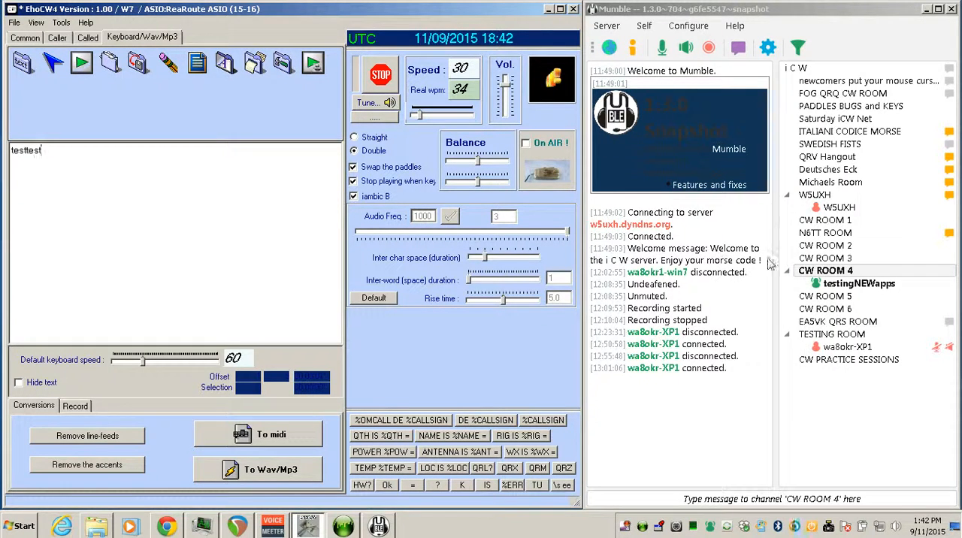
- Open Mumble's configuration and review its audio output and audio input device, transmission and compression settings
click(687, 25)
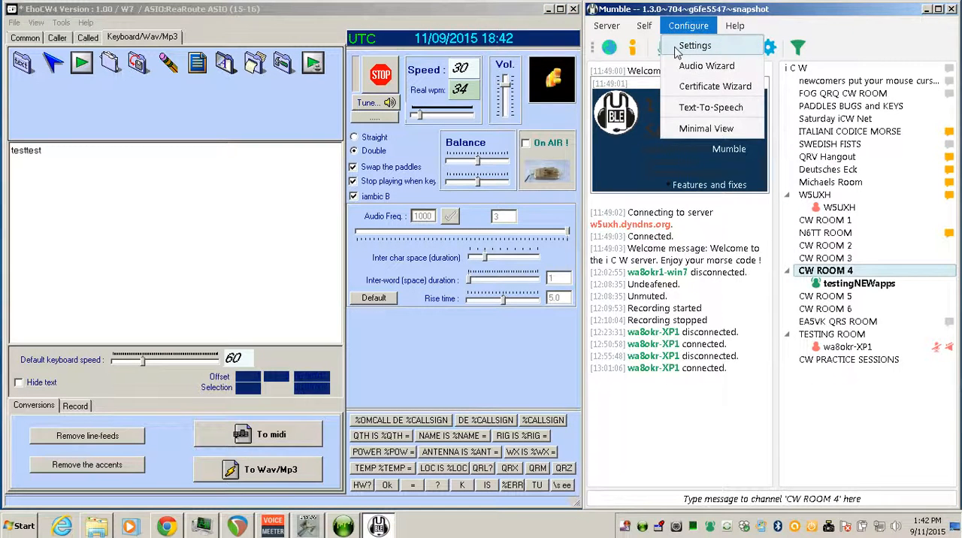
click(678, 48)
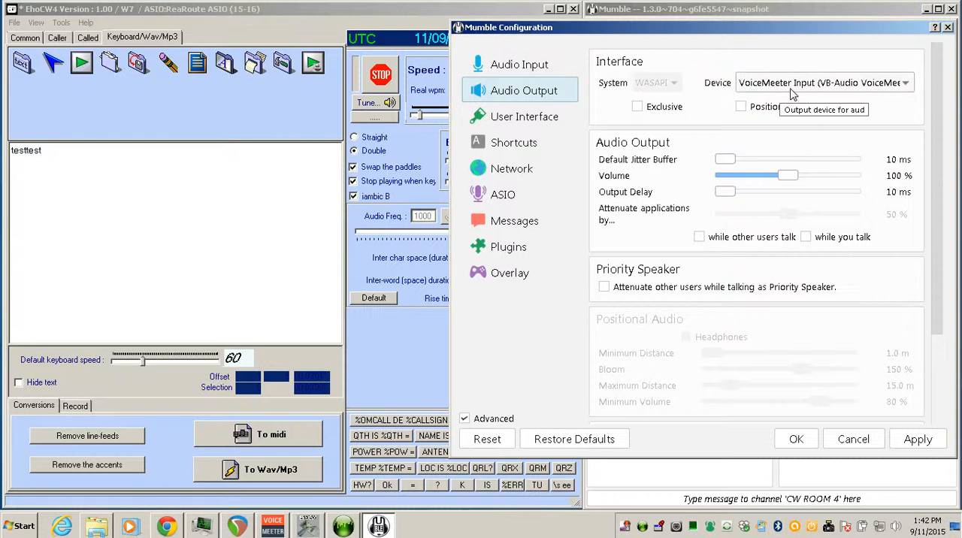
click(500, 66)
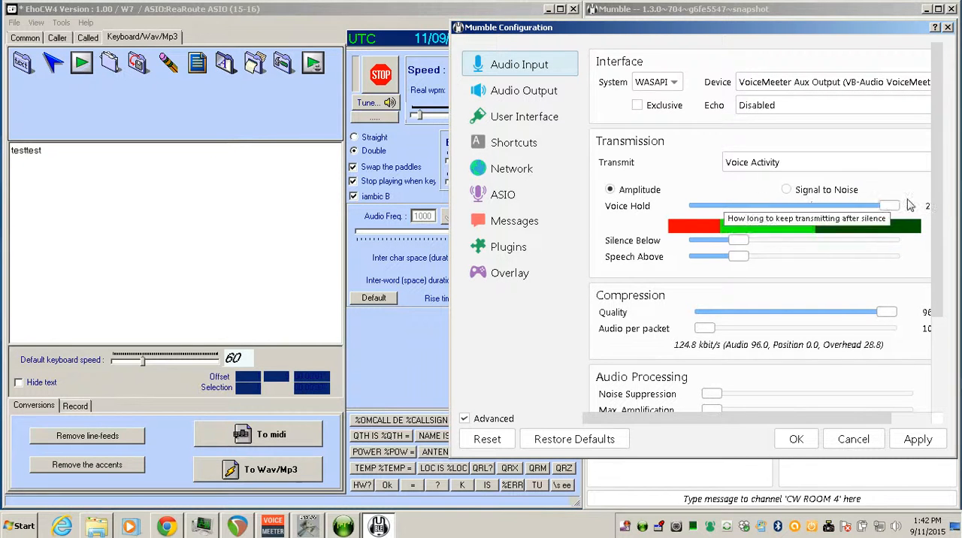
scroll(949, 292, down, 3)
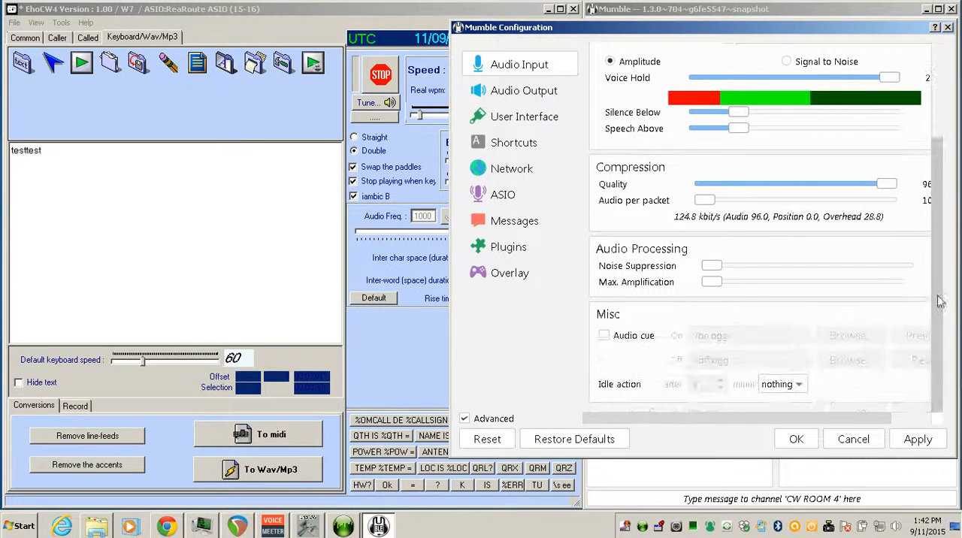
click(533, 94)
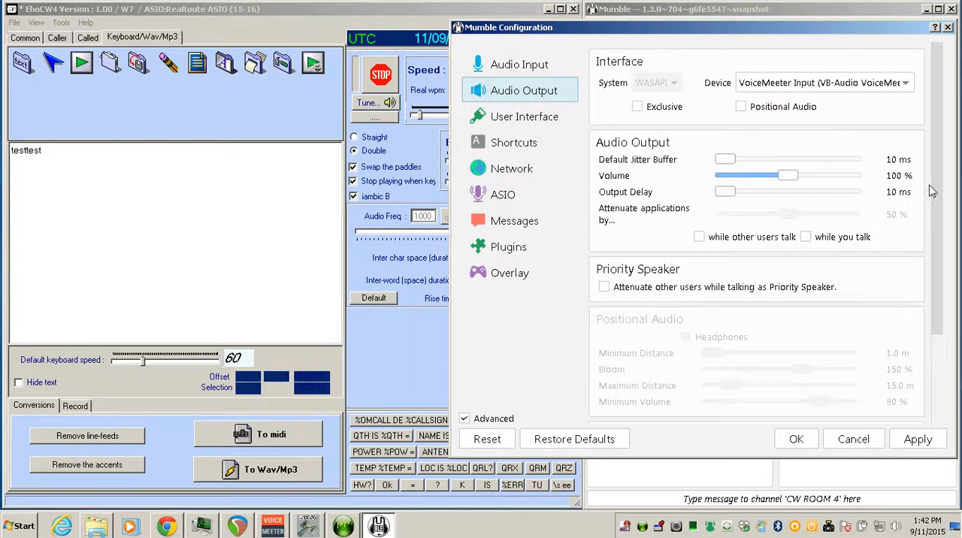
- Set Mumble's audio output loopback test to Server and apply the change
scroll(930, 186, down, 3)
click(783, 340)
click(760, 377)
click(896, 437)
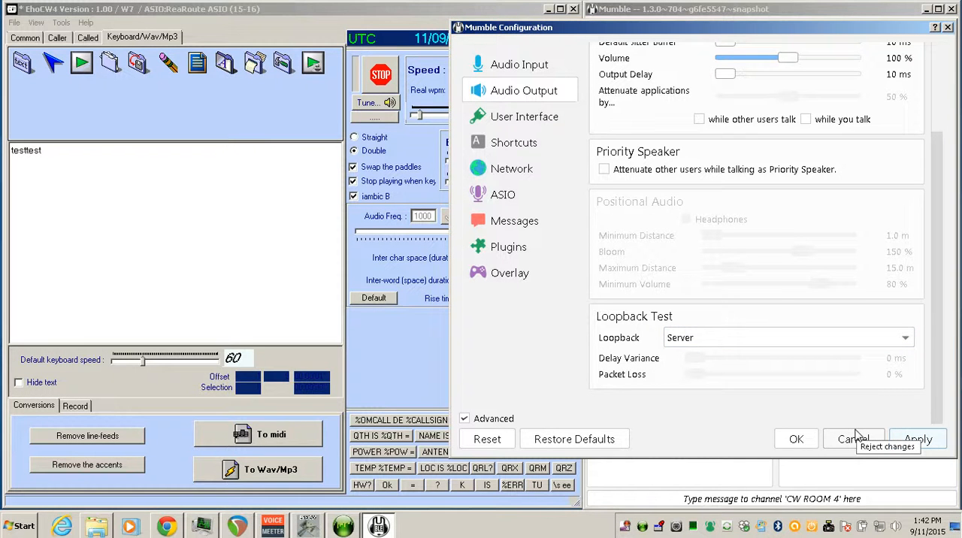
- Bring up the Breakaway RTA analyzer, set Mumble's loopback test to None, and accept the configuration
click(344, 526)
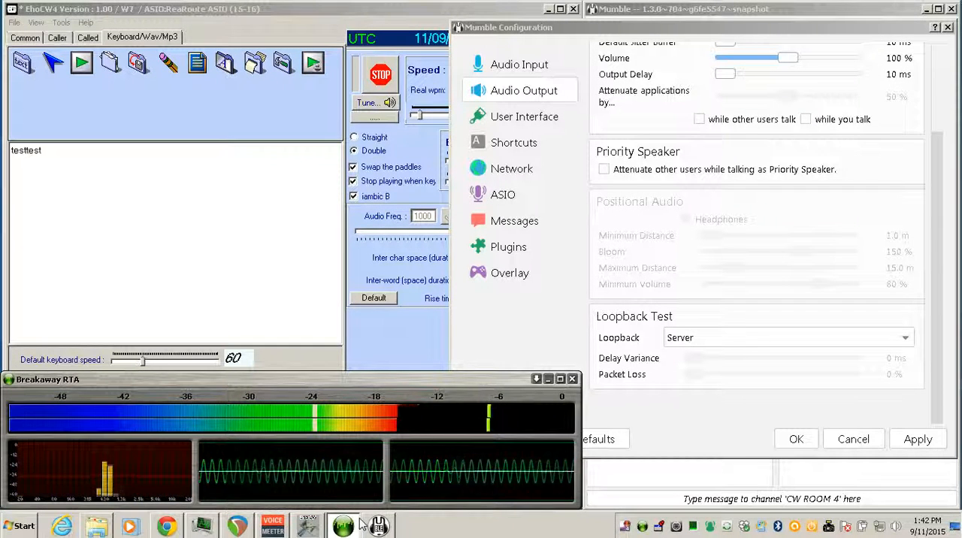
click(698, 338)
click(693, 351)
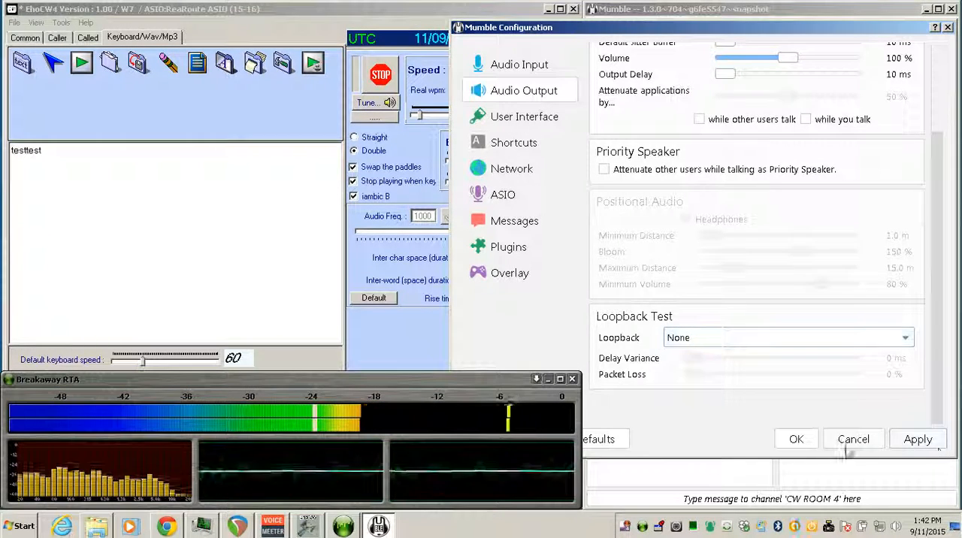
click(796, 439)
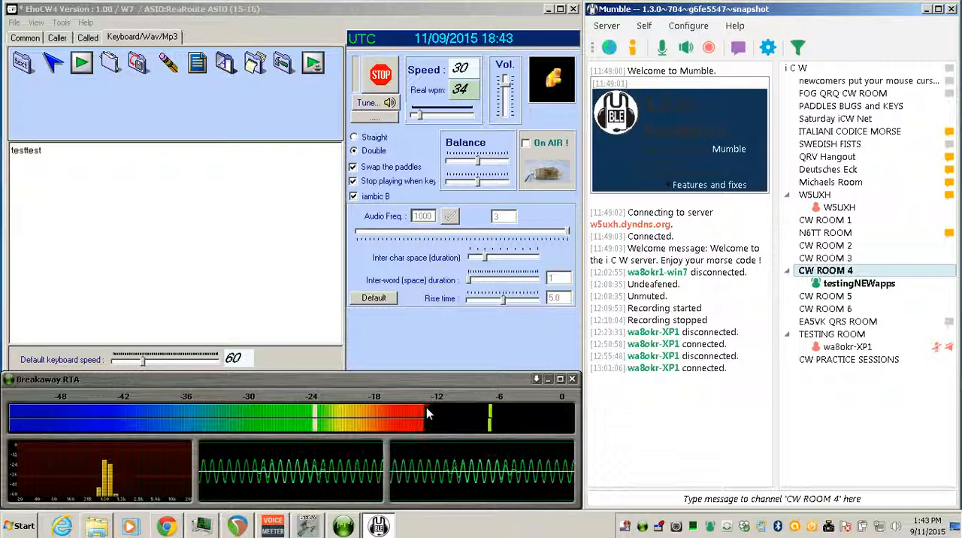
- Append a run of the letter v to "testtest" in EhoCW4's keyboard text
click(176, 272)
text(vvvvv)
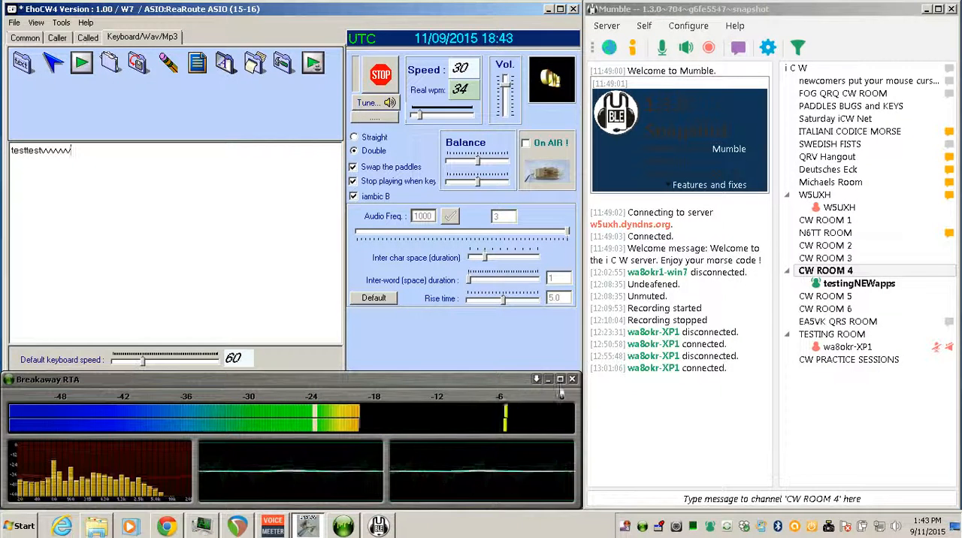
- Widen the Breakaway RTA window
mouse_move(579, 396)
mouse_down()
mouse_move(639, 387)
mouse_move(581, 388)
mouse_up()
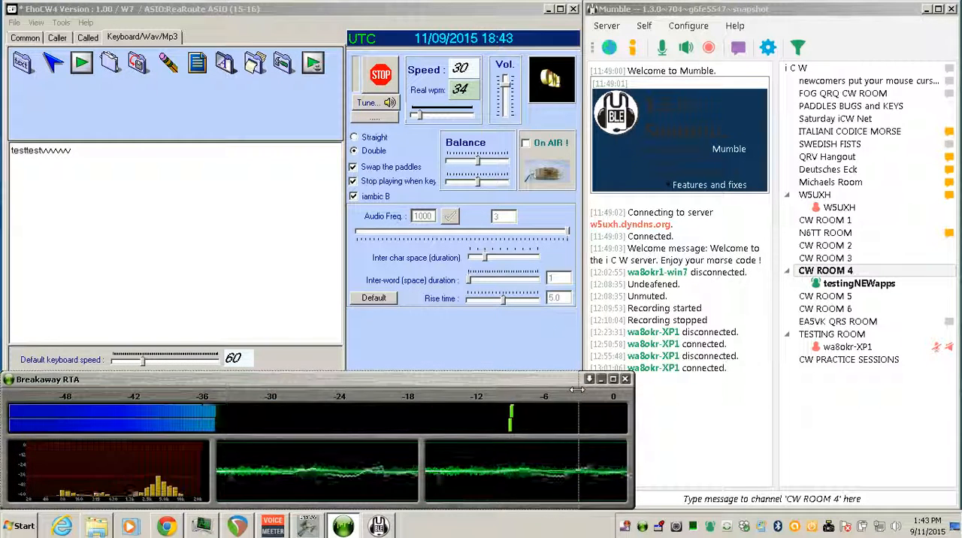